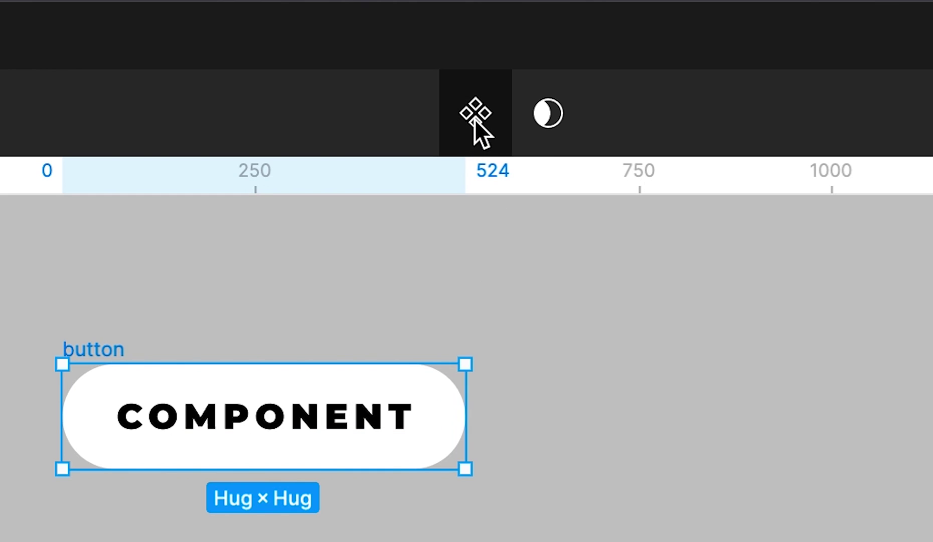
Step: Turn the button frame into a component and widen the COMPONENT text's letter spacing
{"action": "left_click", "coordinate": [474, 118]}
{"action": "left_click", "coordinate": [157, 324]}
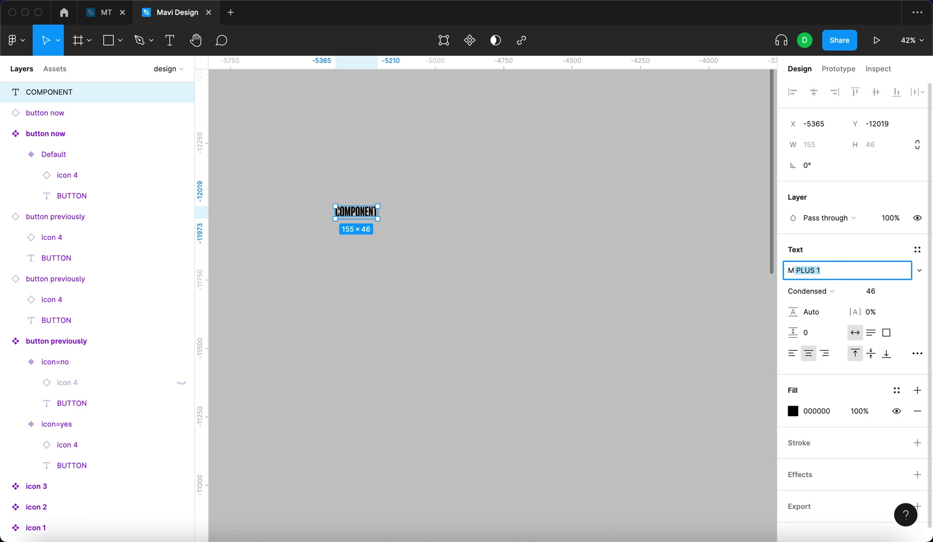
{"action": "left_click", "coordinate": [870, 311]}
Step: Wrap the button in auto layout with a white fill, corner radius 90 and padding 50
{"action": "key", "text": "shift+a"}
{"action": "left_click", "coordinate": [807, 327]}
{"action": "type", "text": "70"}
{"action": "left_click", "coordinate": [873, 206]}
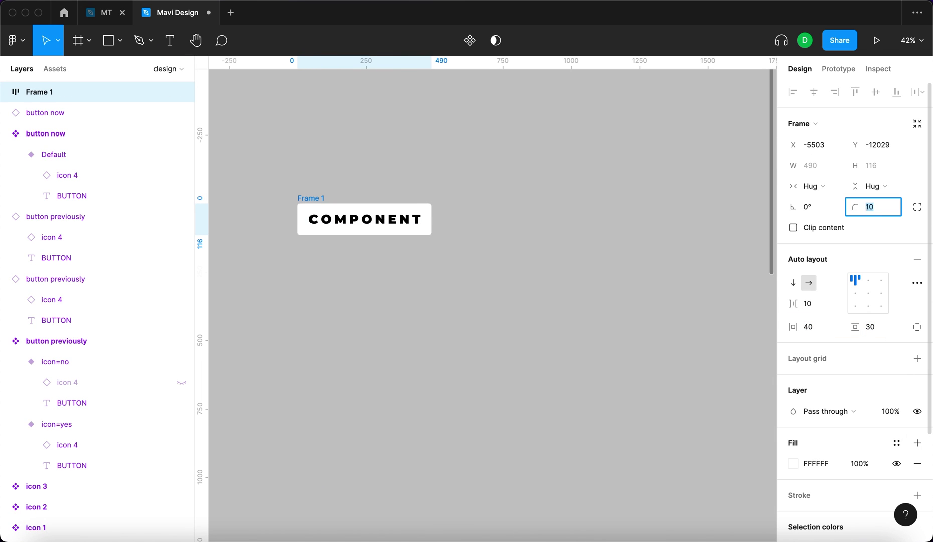
{"action": "type", "text": "90"}
{"action": "left_click", "coordinate": [872, 327]}
{"action": "type", "text": "50"}
Step: Add a CREATING heading, move both buttons lower and center the heading over them
{"action": "key", "text": "Return"}
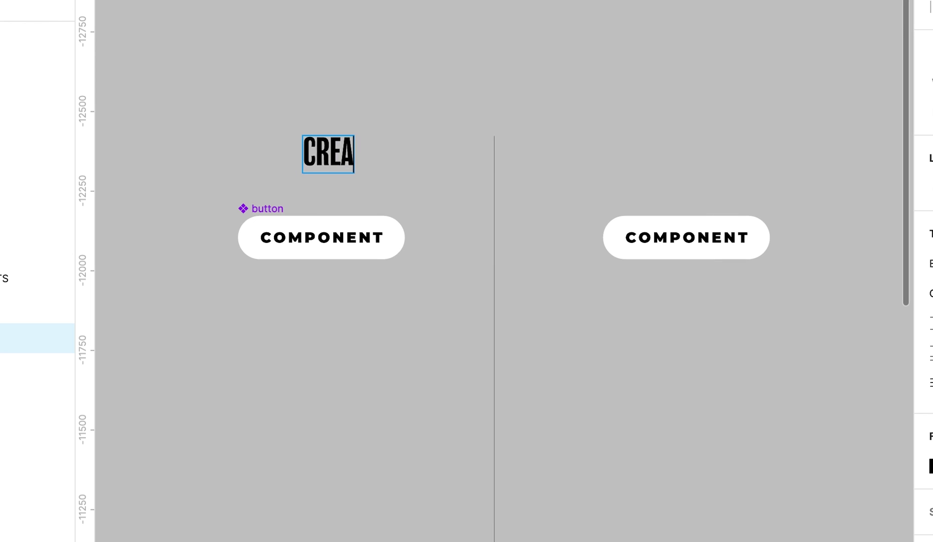
{"action": "type", "text": "TING"}
{"action": "key", "text": "Escape"}
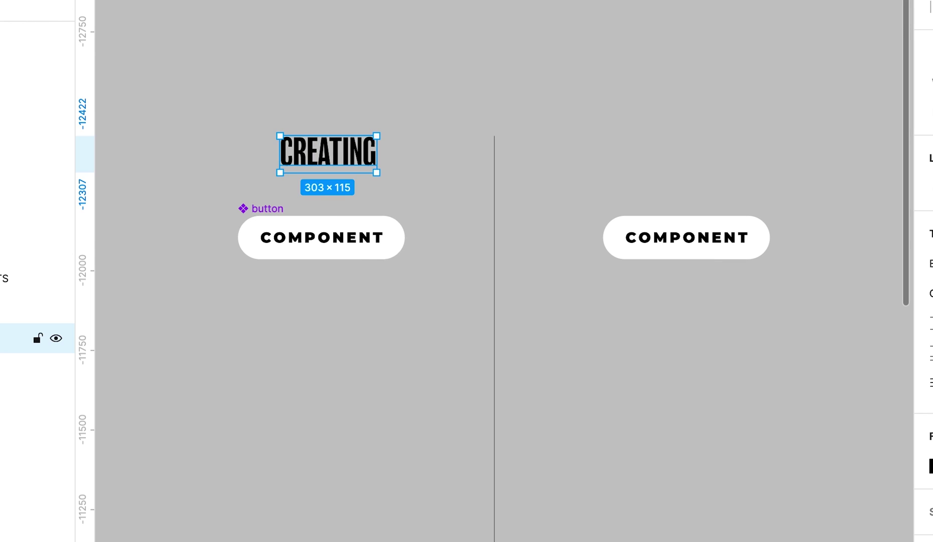
{"action": "key", "text": "Escape"}
{"action": "left_click_drag", "start_coordinate": [702, 237], "coordinate": [702, 296]}
{"action": "left_click_drag", "start_coordinate": [268, 208], "coordinate": [268, 268]}
{"action": "left_click_drag", "start_coordinate": [300, 163], "coordinate": [679, 161]}
Step: Retitle the copied heading USING and relabel the right button WITH CHANGES
{"action": "double_click", "coordinate": [679, 160]}
{"action": "type", "text": "using"}
{"action": "key", "text": "Escape"}
{"action": "key", "text": "Escape"}
{"action": "double_click", "coordinate": [666, 296]}
{"action": "double_click", "coordinate": [665, 293]}
{"action": "type", "text": "with changes"}
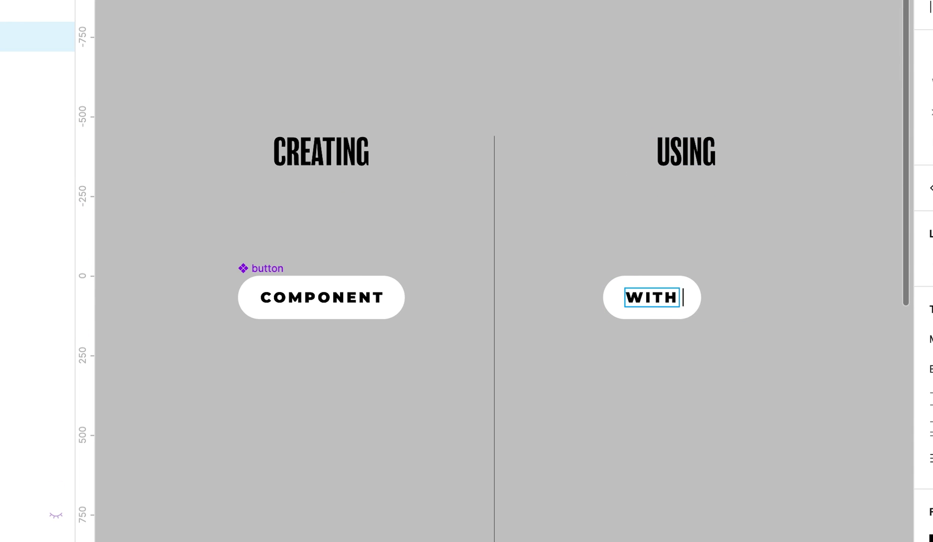
Step: Set both buttons' fill to the light grey F4F4F4
{"action": "key", "text": "Escape"}
{"action": "key", "text": "Escape"}
{"action": "left_click", "coordinate": [321, 297]}
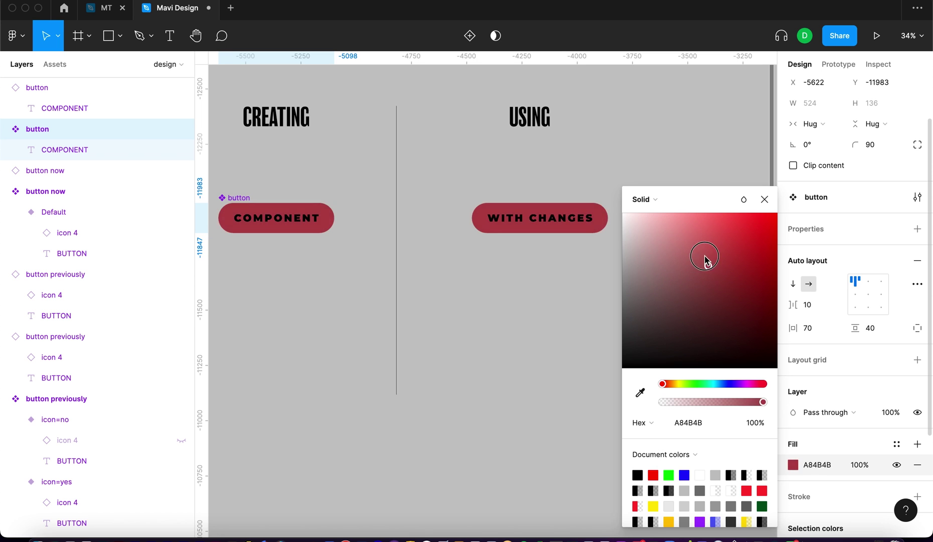
{"action": "left_click_drag", "start_coordinate": [809, 259], "coordinate": [719, 240]}
{"action": "left_click_drag", "start_coordinate": [642, 250], "coordinate": [618, 227]}
{"action": "key", "text": "Escape"}
{"action": "key", "text": "Escape"}
{"action": "scroll", "coordinate": [666, 175], "scroll_direction": "up", "scroll_amount": 3}
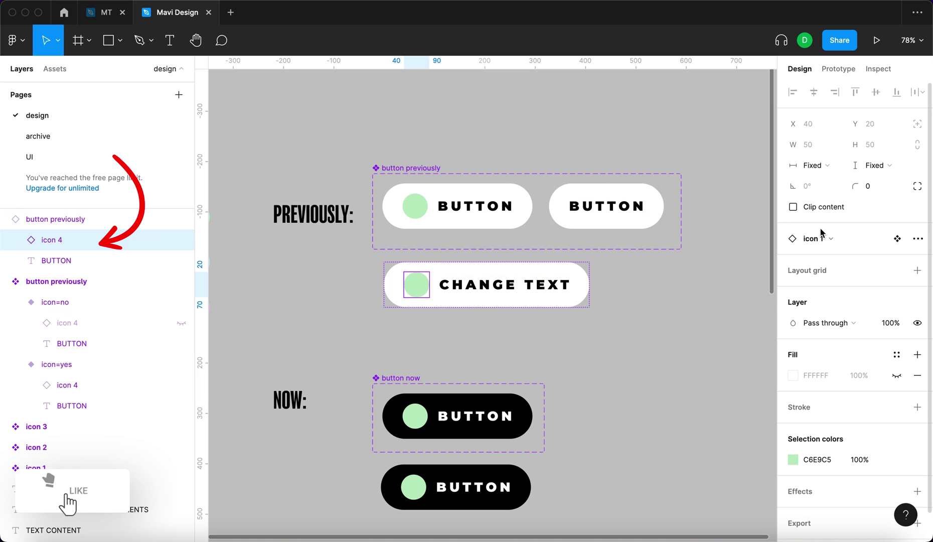
Step: Swap the button instance's icon to icon 3
{"action": "left_click", "coordinate": [829, 239]}
{"action": "left_click", "coordinate": [875, 450]}
{"action": "left_click", "coordinate": [606, 339]}
Step: Duplicate the CHANGE TEXT button and relabel the copy NEED TO USE THE LAYER PANEL
{"action": "left_click", "coordinate": [533, 291]}
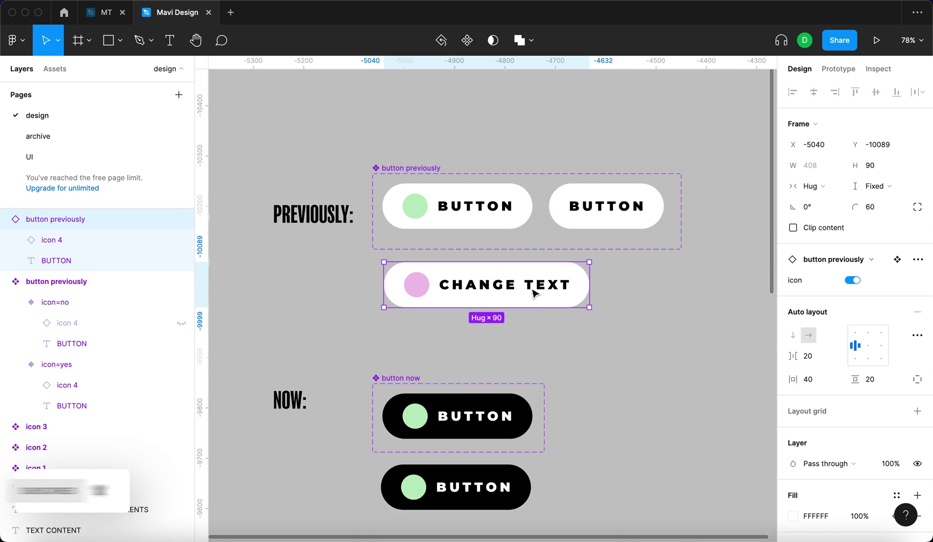
{"action": "key", "text": "super+d"}
{"action": "key", "text": "Return"}
{"action": "key", "text": "Return"}
{"action": "type", "text": "NEED TO "}
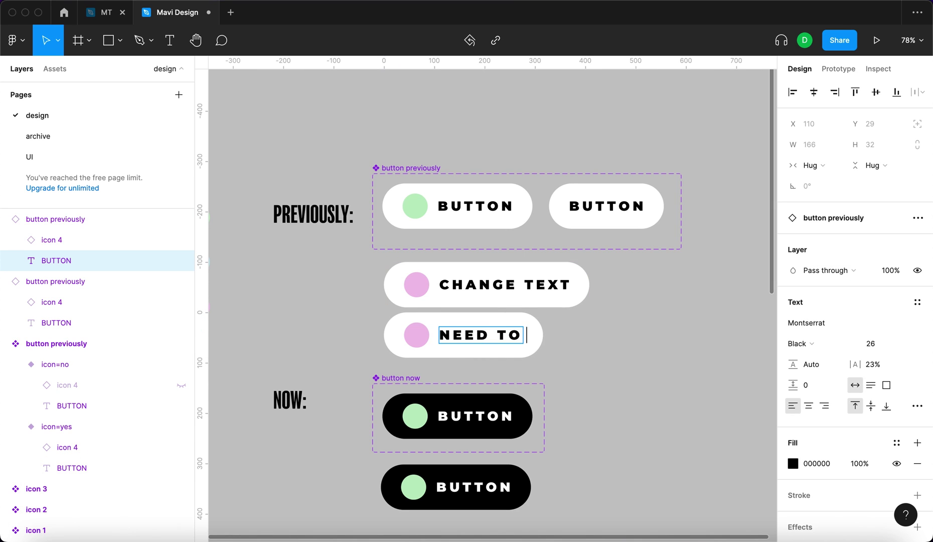
{"action": "type", "text": "USE THE LAYER PANEL"}
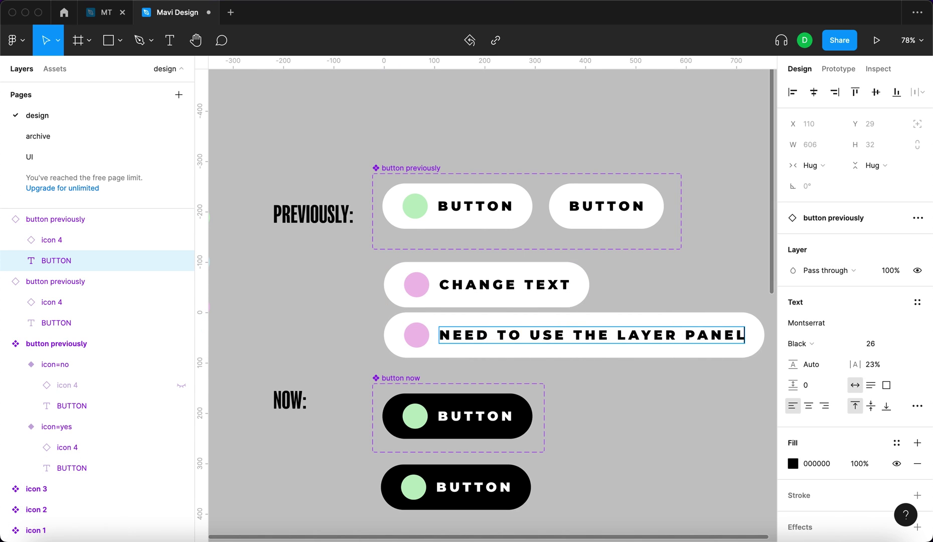
{"action": "key", "text": "Escape"}
{"action": "key", "text": "Escape"}
Step: Compare the BUTTON instances with and without the icon, then select the second black button
{"action": "scroll", "coordinate": [722, 225], "scroll_direction": "up", "scroll_amount": 5}
{"action": "left_click", "coordinate": [489, 218]}
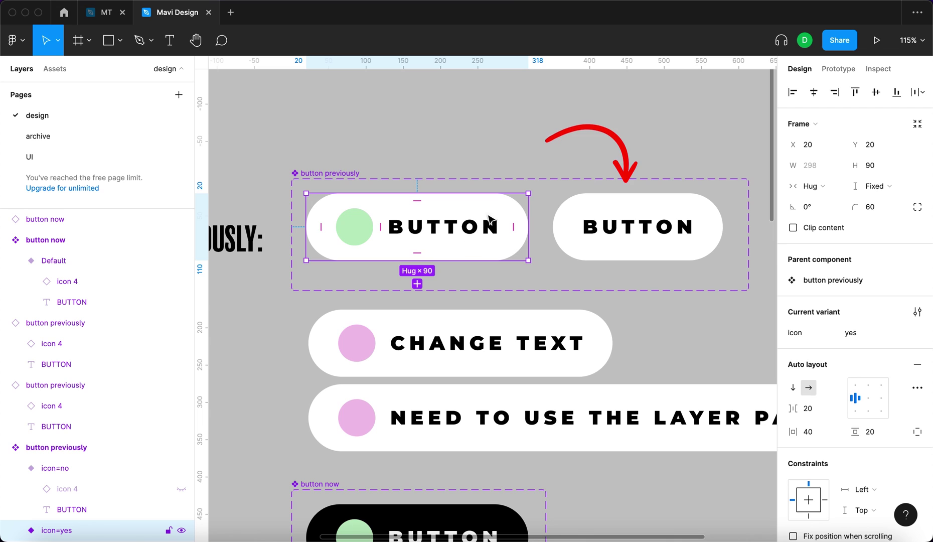
{"action": "left_click", "coordinate": [621, 229]}
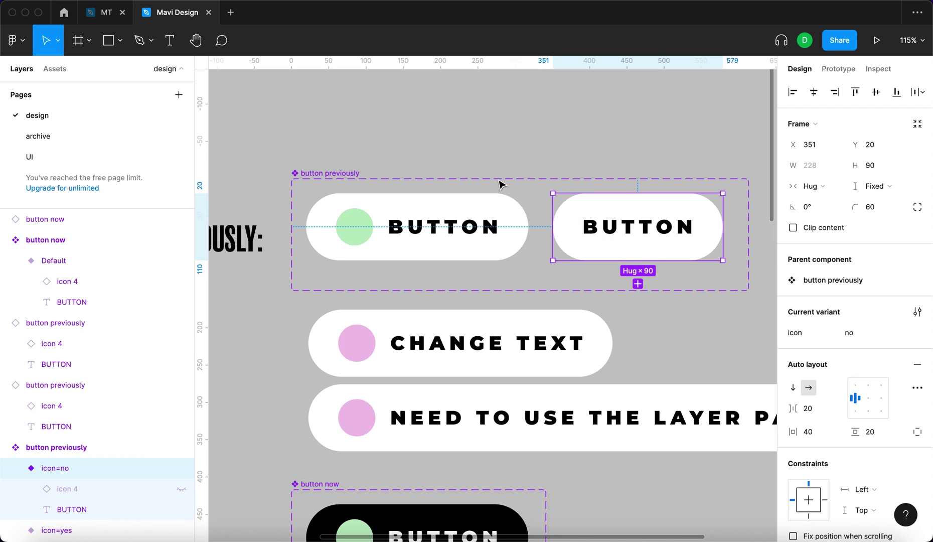
{"action": "left_click", "coordinate": [423, 225]}
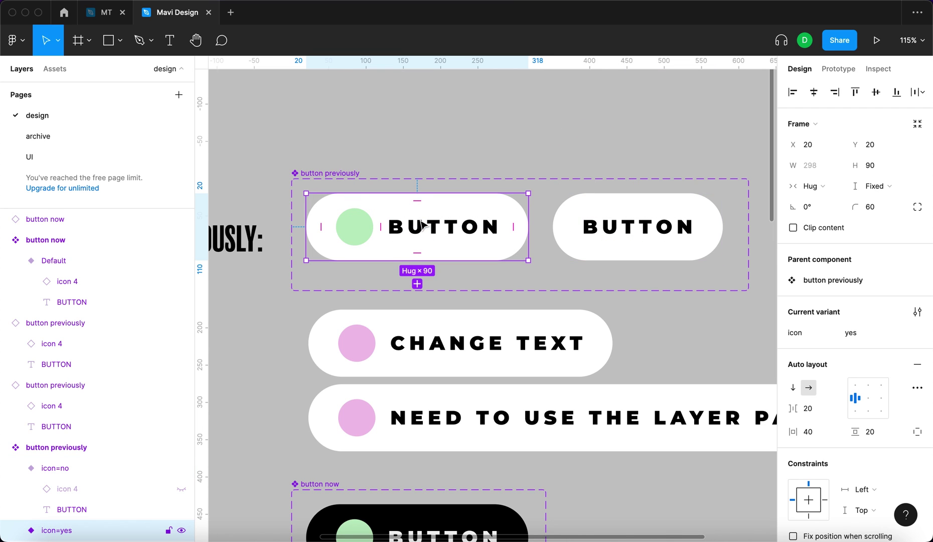
{"action": "left_click", "coordinate": [664, 348]}
{"action": "scroll", "coordinate": [602, 376], "scroll_direction": "down", "scroll_amount": 6}
{"action": "left_click", "coordinate": [512, 374]}
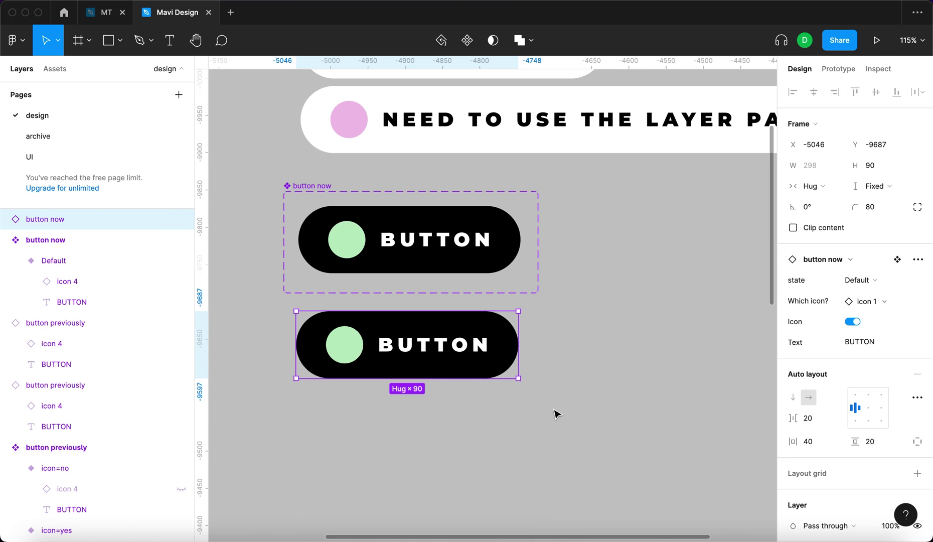
{"action": "left_click", "coordinate": [556, 414]}
{"action": "left_click", "coordinate": [366, 329]}
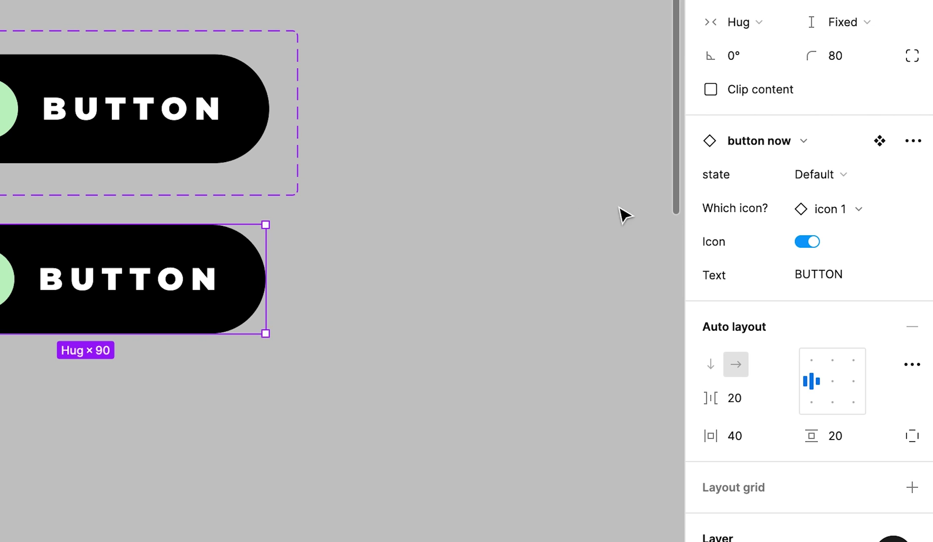
Step: Test the Icon toggle, choose icon 3 and set the button Text to CHANGE EASILY
{"action": "left_click", "coordinate": [806, 242]}
{"action": "left_click", "coordinate": [800, 209]}
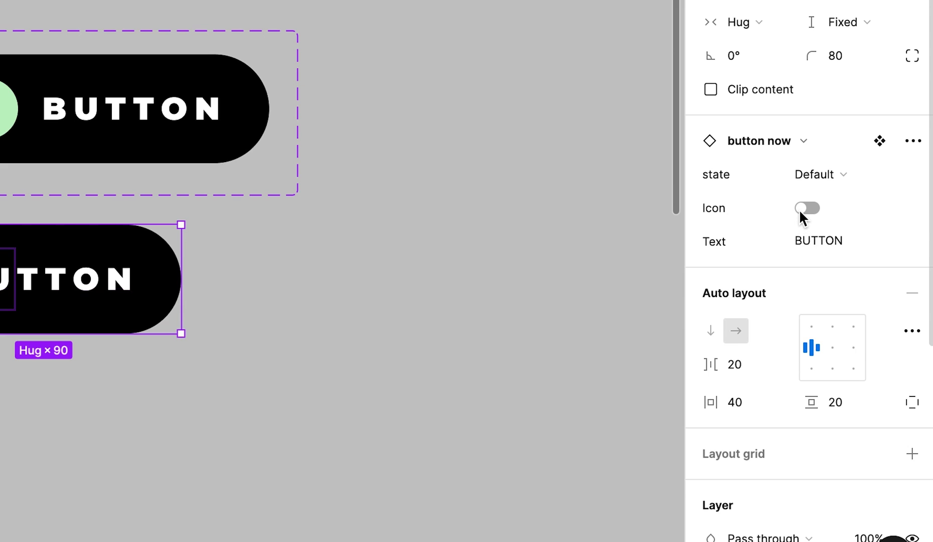
{"action": "left_click", "coordinate": [802, 239]}
{"action": "left_click", "coordinate": [803, 208]}
{"action": "left_click", "coordinate": [803, 207]}
{"action": "left_click", "coordinate": [864, 438]}
{"action": "left_click", "coordinate": [818, 274]}
{"action": "type", "text": "CHANGE EASILY"}
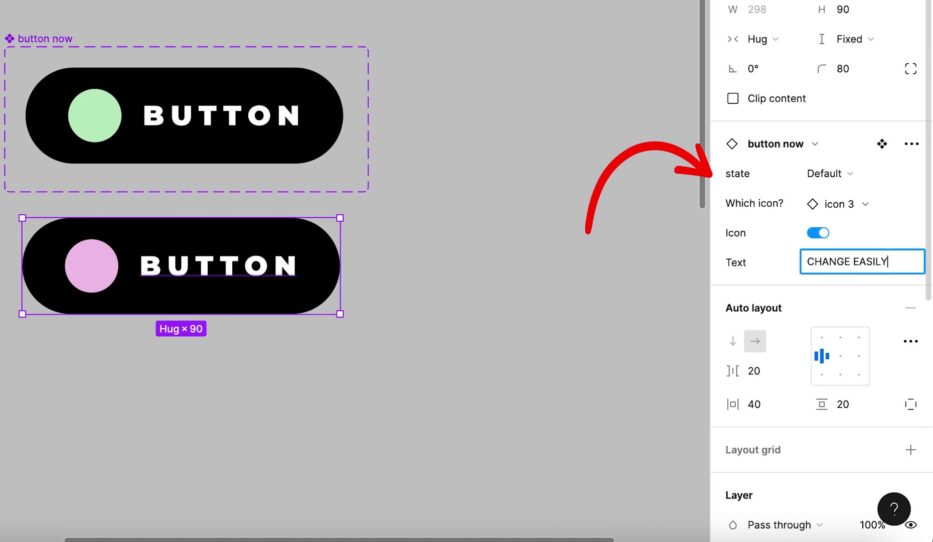
{"action": "key", "text": "Return"}
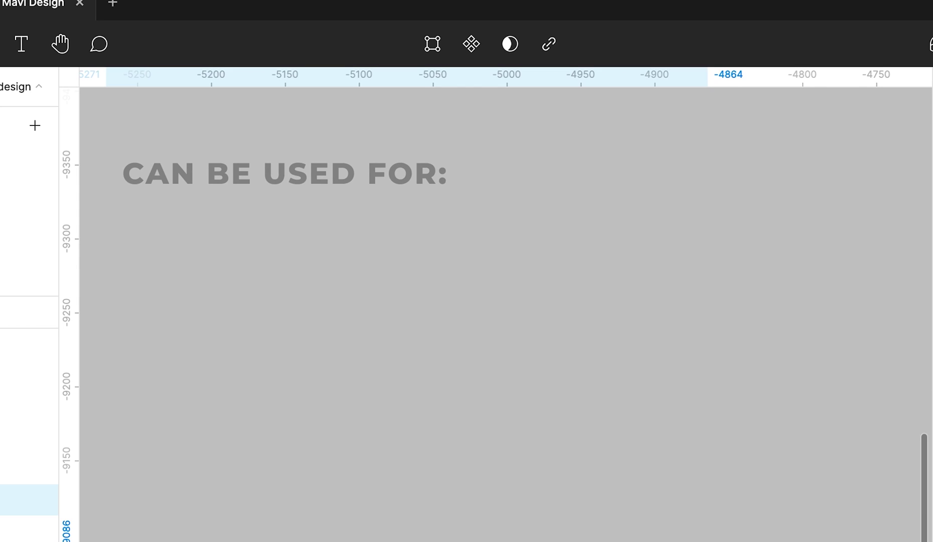
Step: Drag LAYER VISIBILITY, TEXT CONTENT and SWAPPING NESTED COMPONENTS up into a list under CAN BE USED FOR:
{"action": "left_click_drag", "start_coordinate": [718, 537], "coordinate": [344, 260]}
{"action": "left_click", "coordinate": [822, 532]}
{"action": "left_click_drag", "start_coordinate": [822, 532], "coordinate": [600, 276]}
{"action": "left_click_drag", "start_coordinate": [592, 537], "coordinate": [552, 358]}
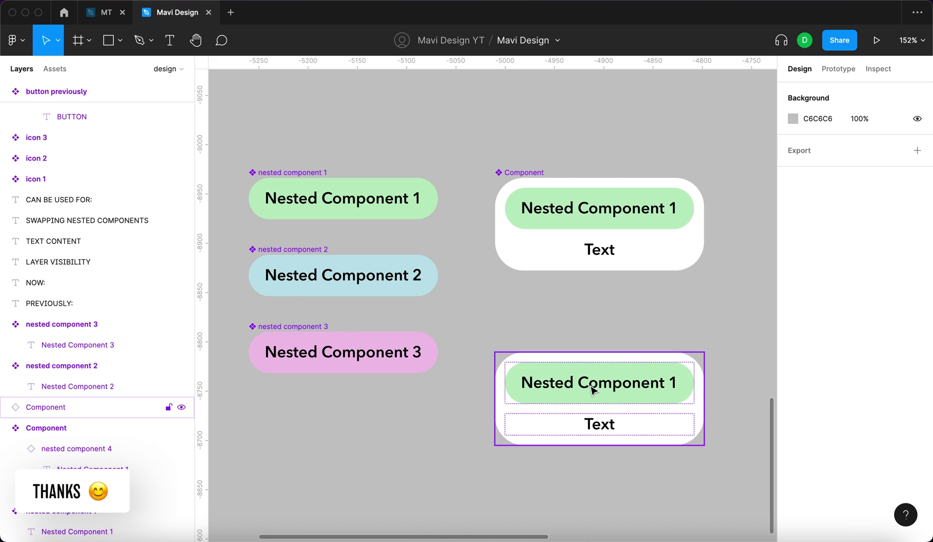
Step: Swap the lower card's nested instance to Nested Component 2
{"action": "double_click", "coordinate": [540, 527]}
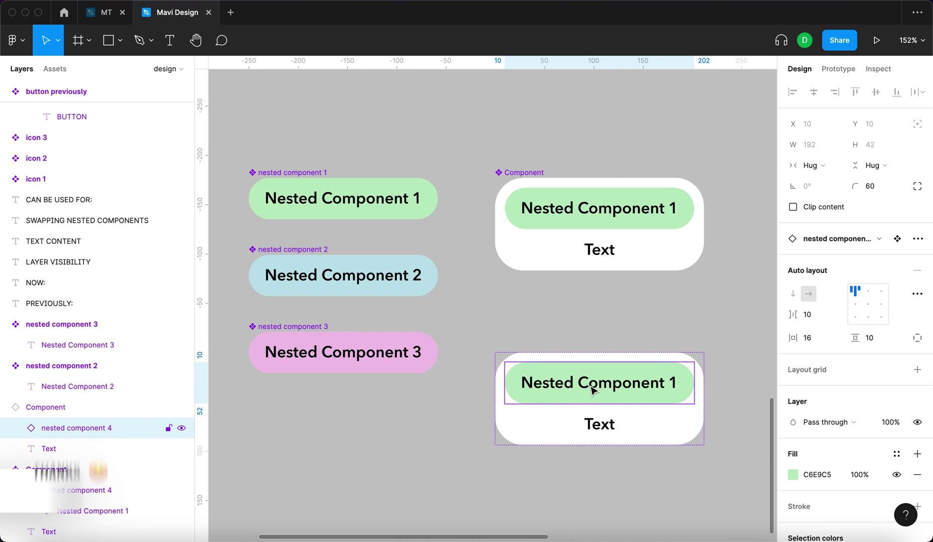
{"action": "left_click", "coordinate": [543, 416]}
{"action": "left_click", "coordinate": [65, 427]}
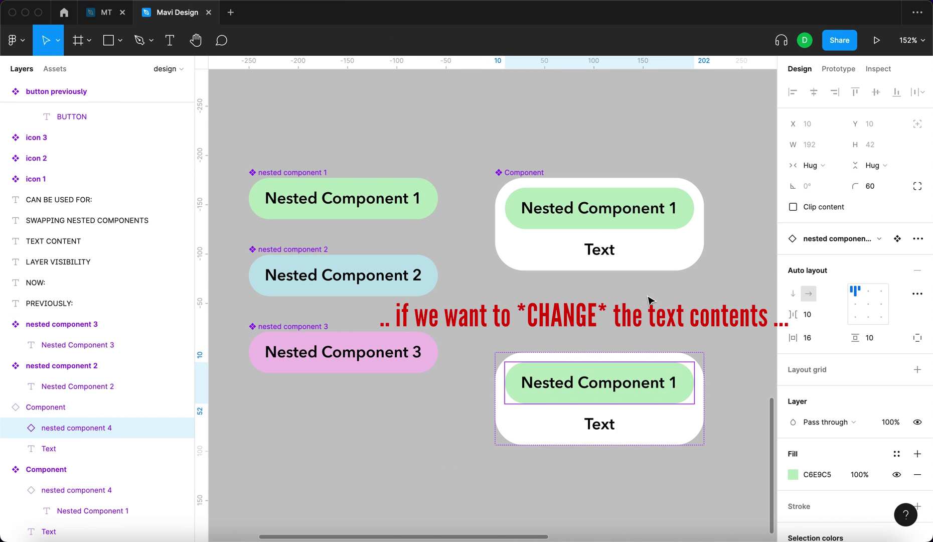
{"action": "left_click", "coordinate": [837, 238]}
{"action": "left_click", "coordinate": [889, 426]}
Step: Change the lower card's label to 'Change text here'
{"action": "left_click", "coordinate": [614, 432]}
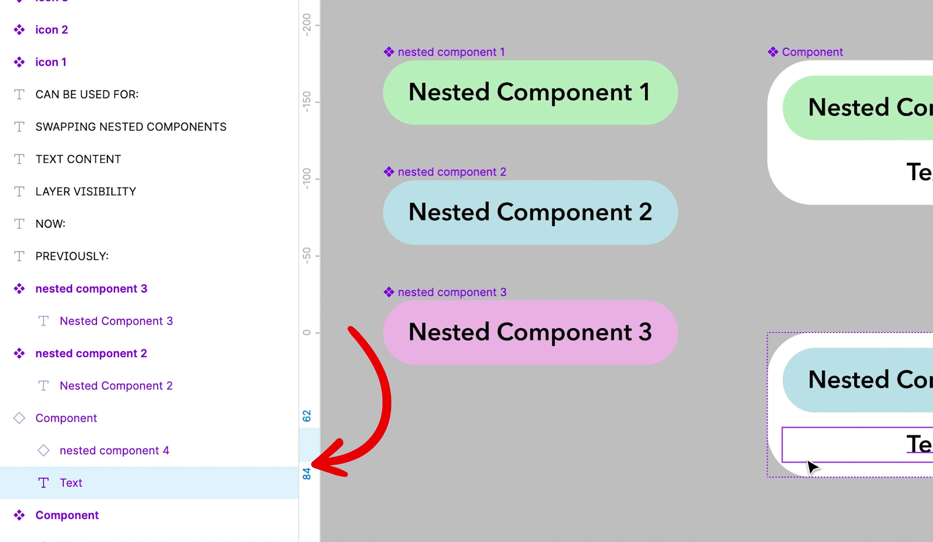
{"action": "double_click", "coordinate": [600, 424]}
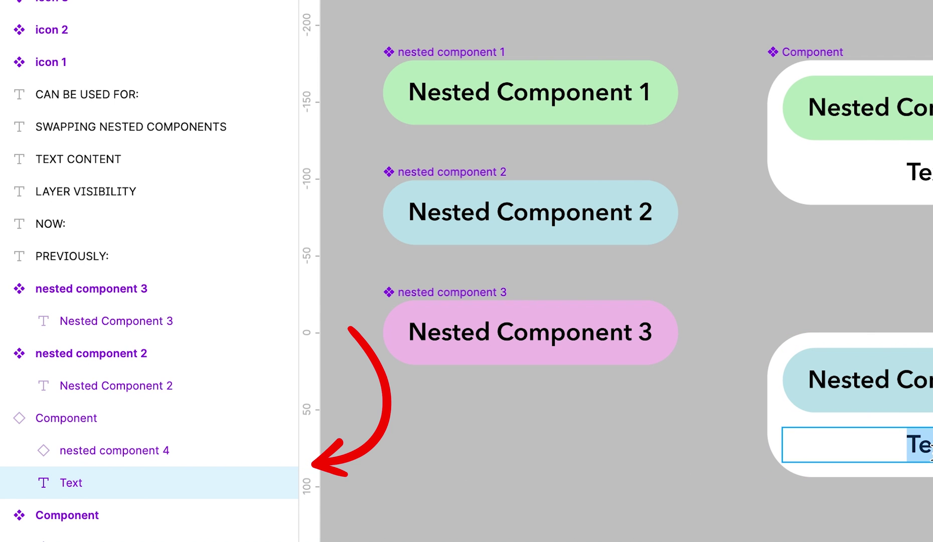
{"action": "type", "text": "Cha"}
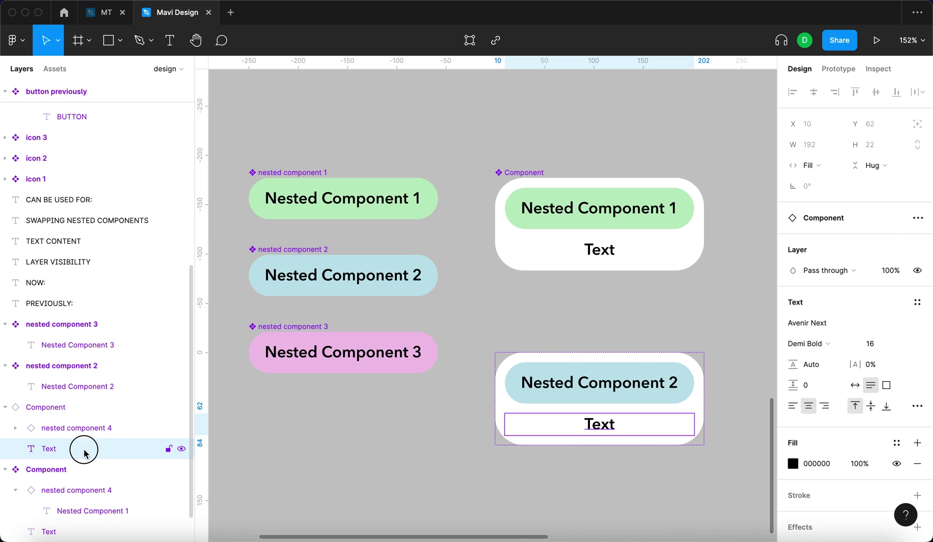
{"action": "double_click", "coordinate": [600, 424]}
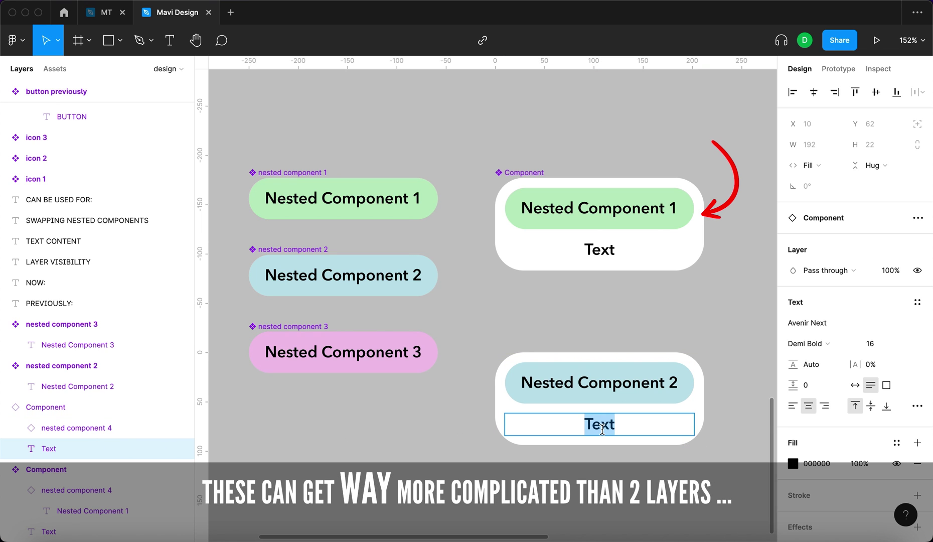
{"action": "type", "text": "Change text here"}
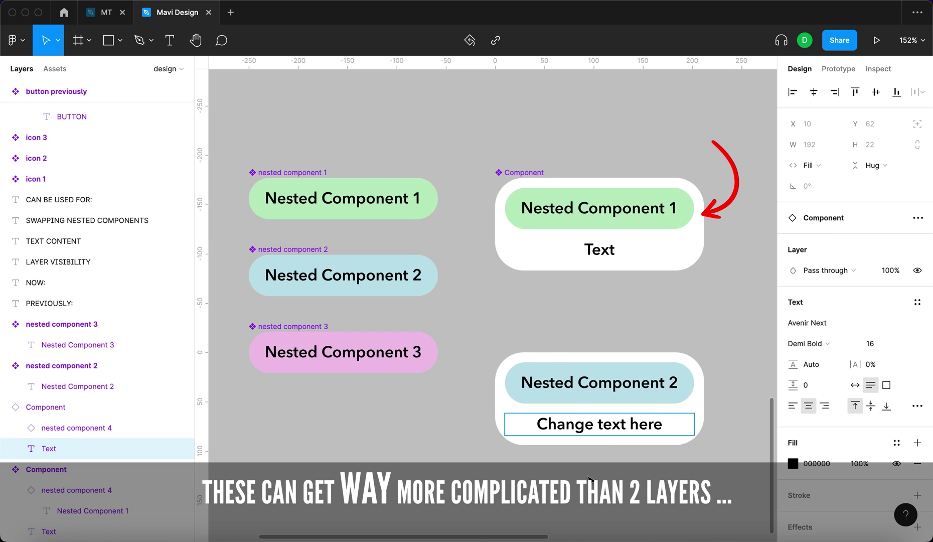
{"action": "key", "text": "Escape"}
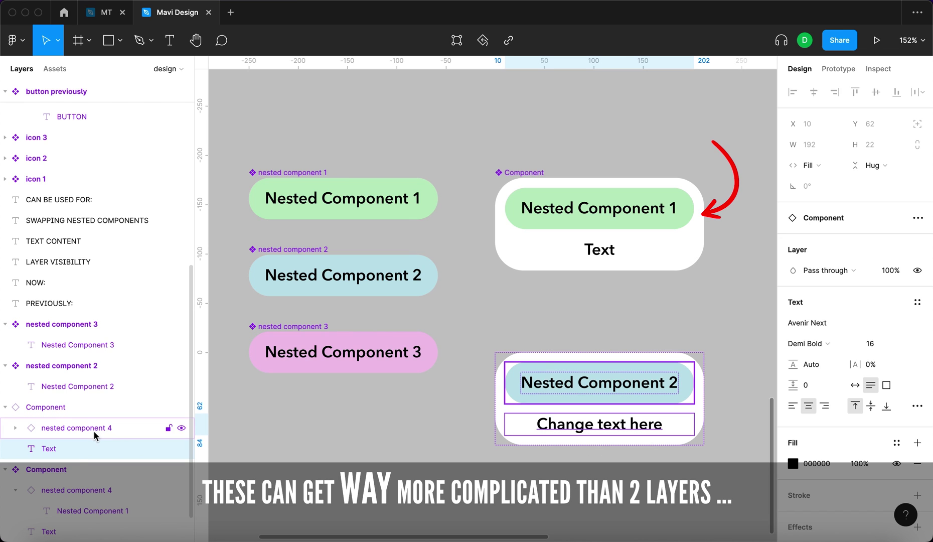
Step: Swap the nested pill to Nested Component 3 and nudge the lower card into place
{"action": "left_click", "coordinate": [75, 429]}
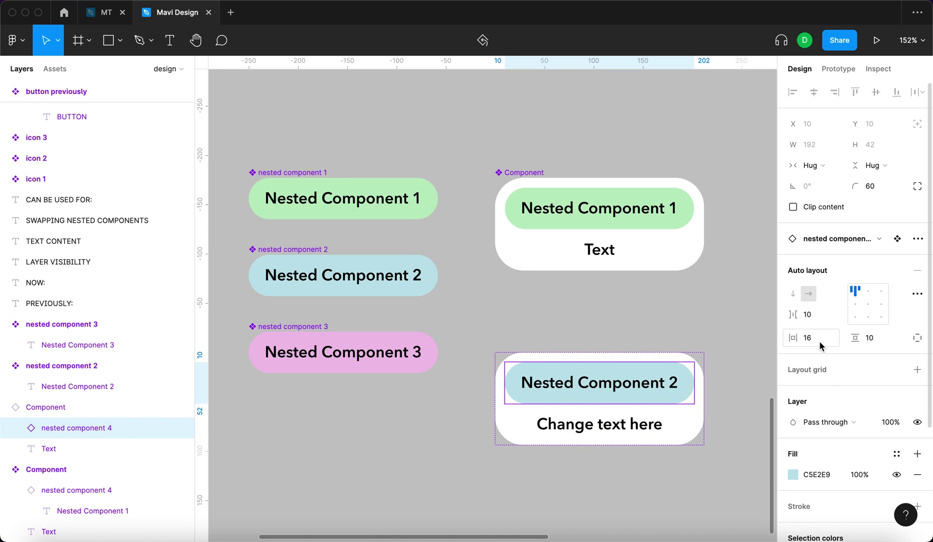
{"action": "left_click", "coordinate": [830, 239]}
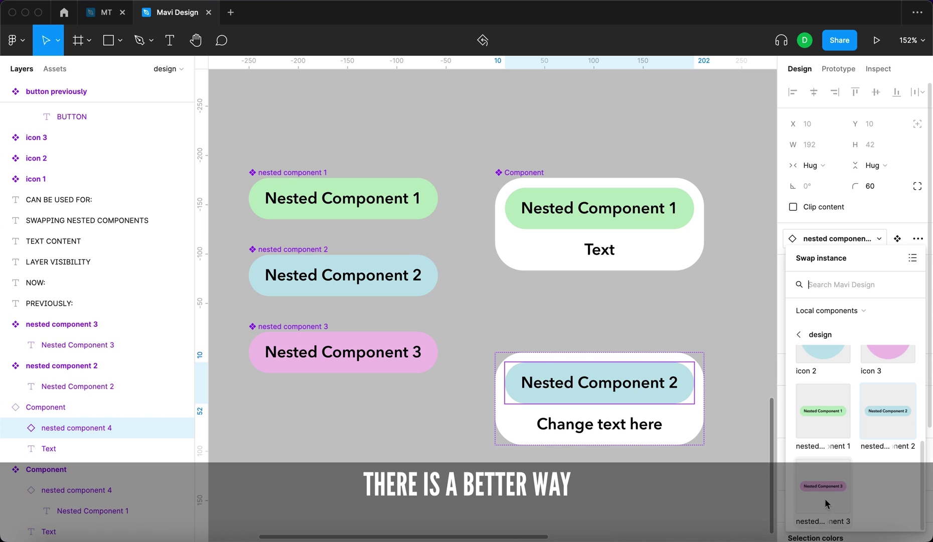
{"action": "left_click", "coordinate": [825, 502]}
{"action": "left_click", "coordinate": [749, 373]}
{"action": "mouse_move", "coordinate": [659, 388]}
{"action": "left_mouse_down"}
{"action": "mouse_move", "coordinate": [662, 362]}
{"action": "mouse_move", "coordinate": [661, 389]}
{"action": "left_mouse_up"}
{"action": "left_click", "coordinate": [659, 459]}
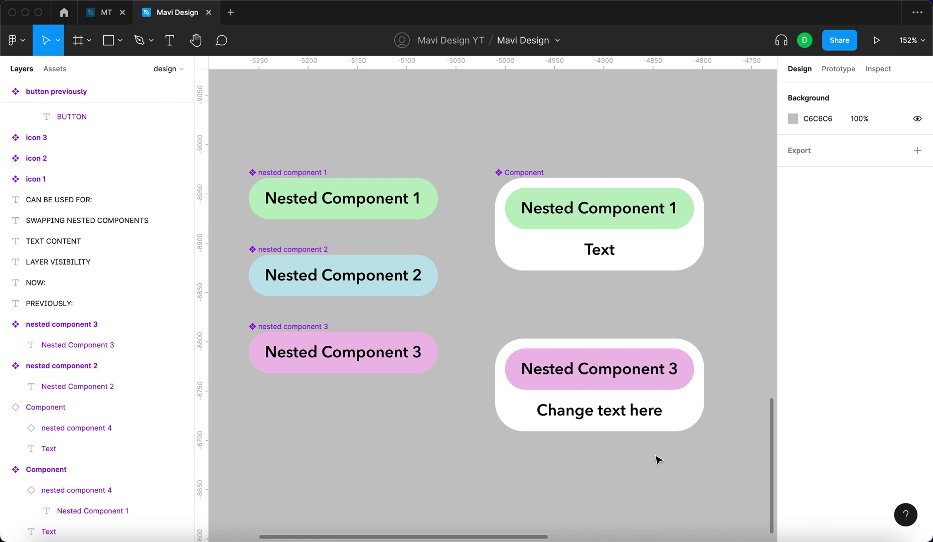
{"action": "scroll", "coordinate": [520, 431], "scroll_direction": "down", "scroll_amount": 8}
Step: Create an Instance swap property on the main Component's nested pill
{"action": "left_click", "coordinate": [560, 265]}
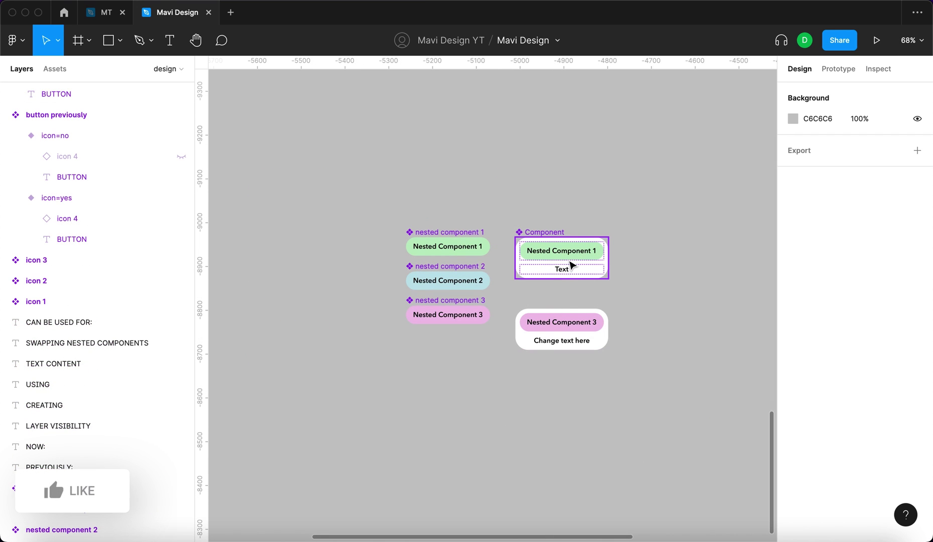
{"action": "scroll", "coordinate": [572, 263], "scroll_direction": "up", "scroll_amount": 5}
{"action": "scroll", "coordinate": [571, 264], "scroll_direction": "up", "scroll_amount": 5}
{"action": "double_click", "coordinate": [594, 255]}
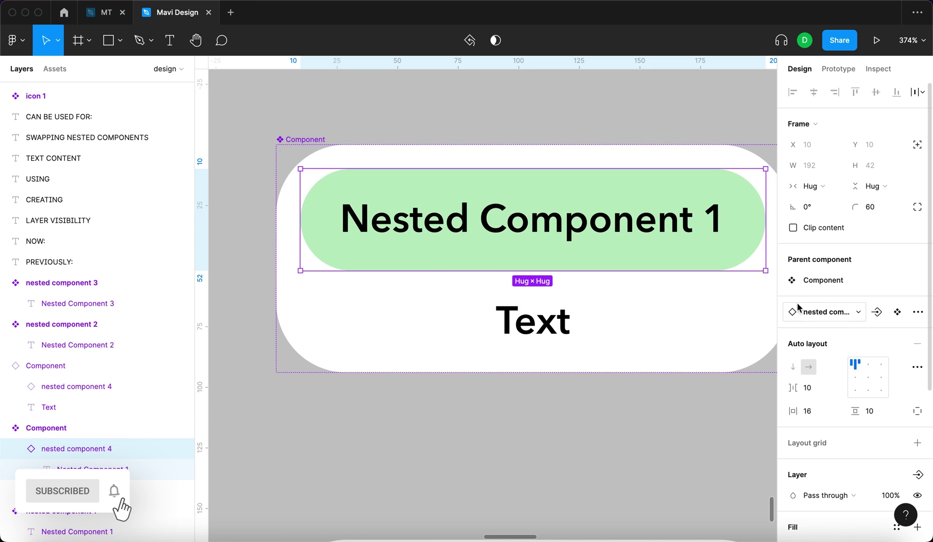
{"action": "left_click", "coordinate": [878, 318]}
{"action": "left_click", "coordinate": [538, 327]}
Step: Bind the Text label's content to a Text property and start a boolean visibility property
{"action": "left_click", "coordinate": [586, 336]}
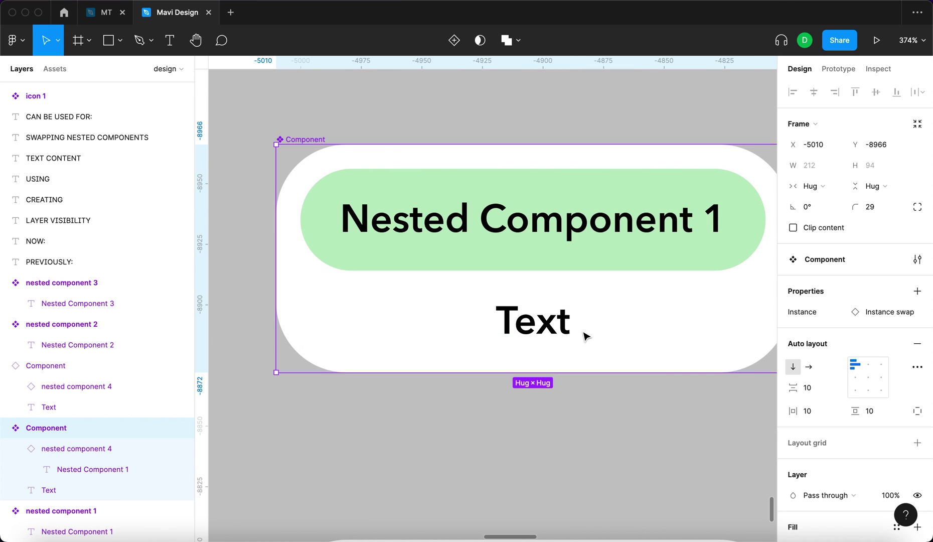
{"action": "left_click", "coordinate": [561, 328]}
{"action": "scroll", "coordinate": [893, 412], "scroll_direction": "down", "scroll_amount": 2}
{"action": "left_click", "coordinate": [916, 429]}
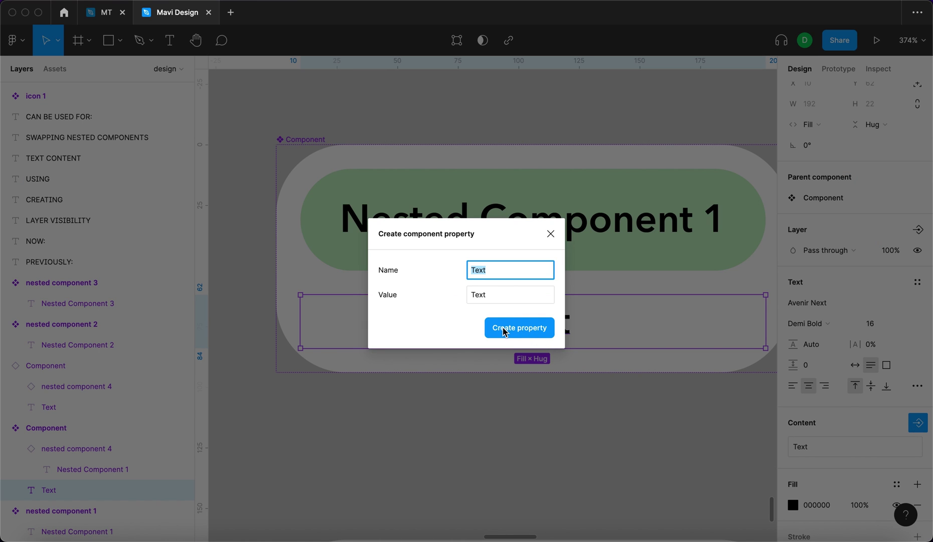
{"action": "left_click", "coordinate": [504, 332]}
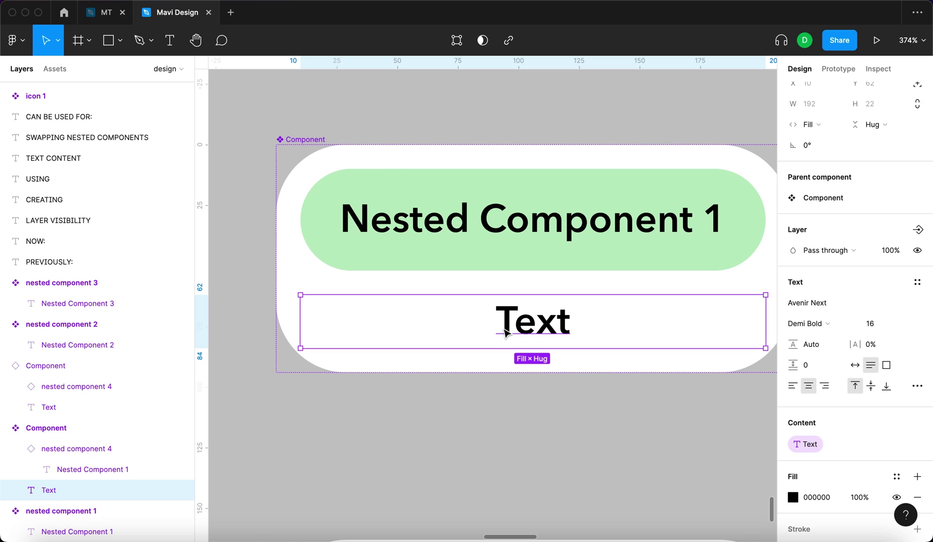
{"action": "scroll", "coordinate": [901, 270], "scroll_direction": "up", "scroll_amount": 1}
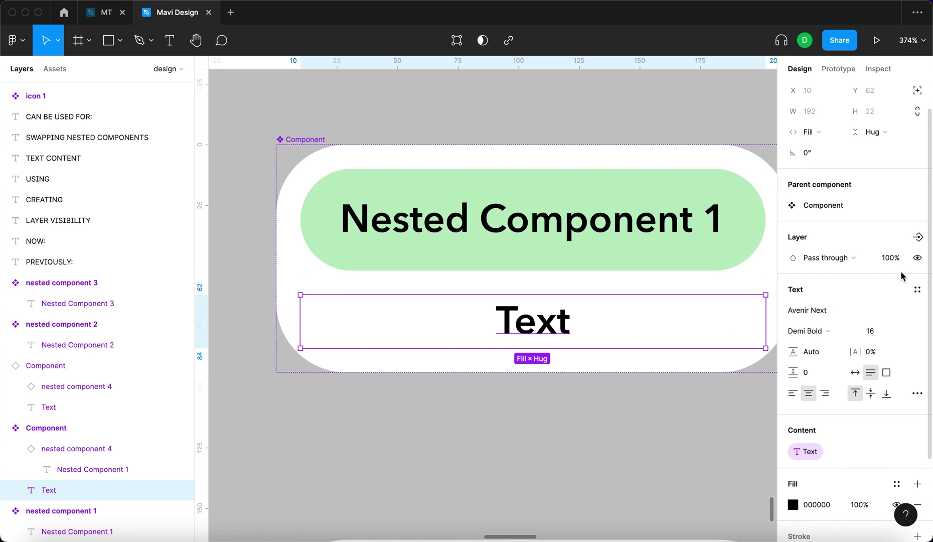
{"action": "left_click", "coordinate": [918, 238]}
Step: Create the Show Text boolean property and select the lower card instance
{"action": "left_click", "coordinate": [540, 327]}
{"action": "left_click", "coordinate": [549, 406]}
{"action": "scroll", "coordinate": [550, 409], "scroll_direction": "down", "scroll_amount": 8}
{"action": "scroll", "coordinate": [551, 411], "scroll_direction": "down", "scroll_amount": 4}
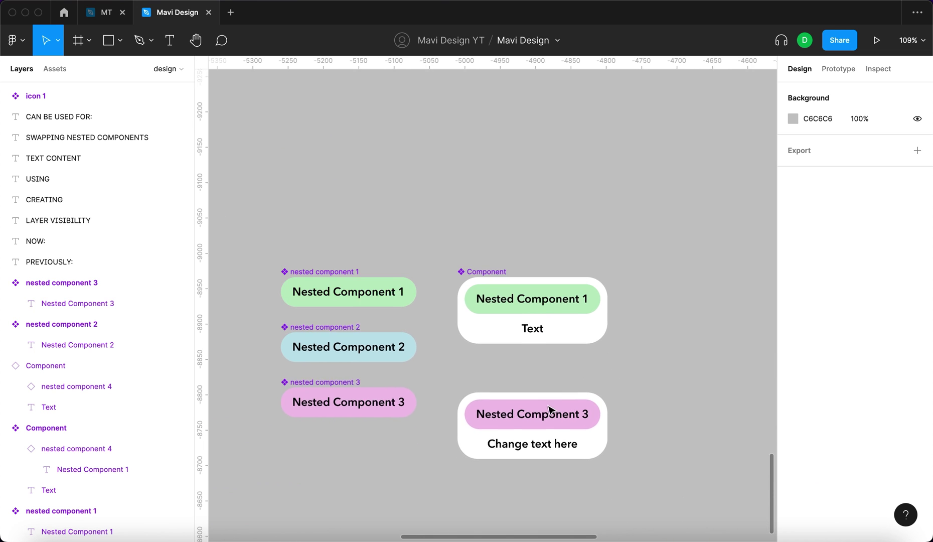
{"action": "left_click", "coordinate": [527, 392]}
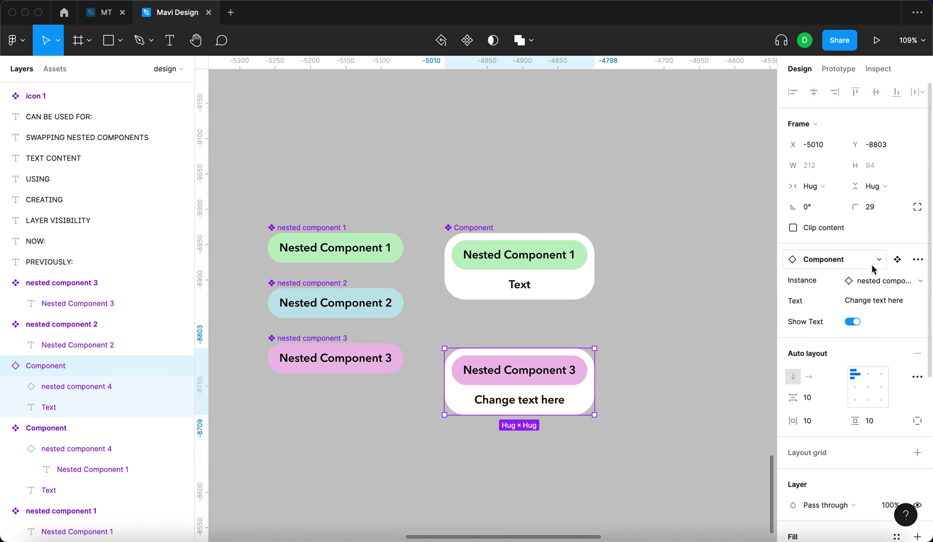
Step: Set the instance's nested pill to Nested Component 2 and its Text to 'change'
{"action": "left_click", "coordinate": [875, 280]}
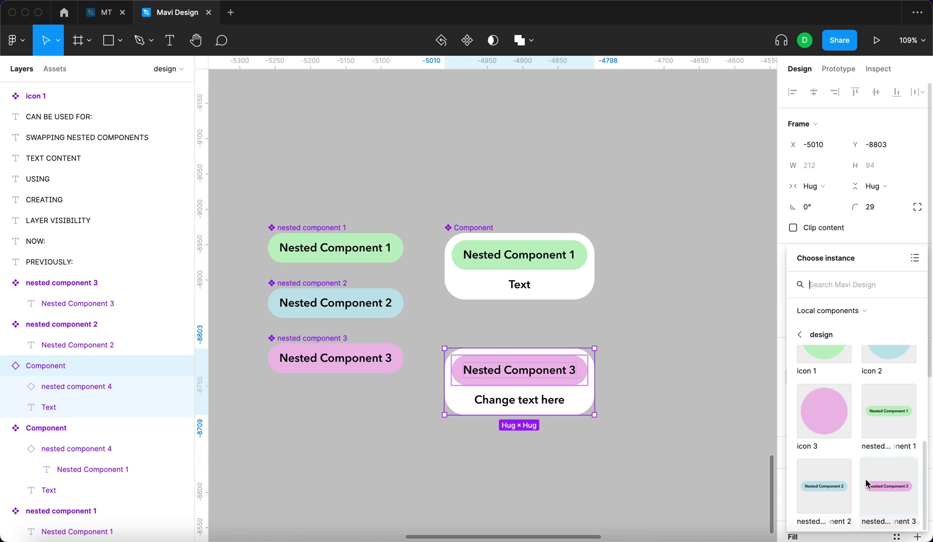
{"action": "left_click", "coordinate": [839, 485]}
{"action": "left_click", "coordinate": [873, 304]}
{"action": "type", "text": "change"}
{"action": "key", "text": "Return"}
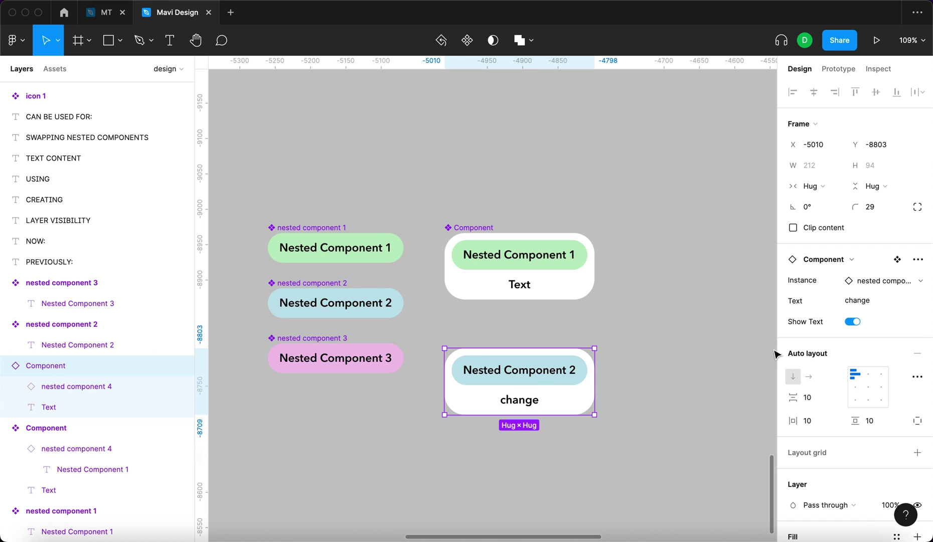
Step: Toggle Show Text off and on several times, leaving the label visible
{"action": "left_click", "coordinate": [851, 322]}
{"action": "left_click", "coordinate": [851, 301]}
{"action": "left_click", "coordinate": [853, 323]}
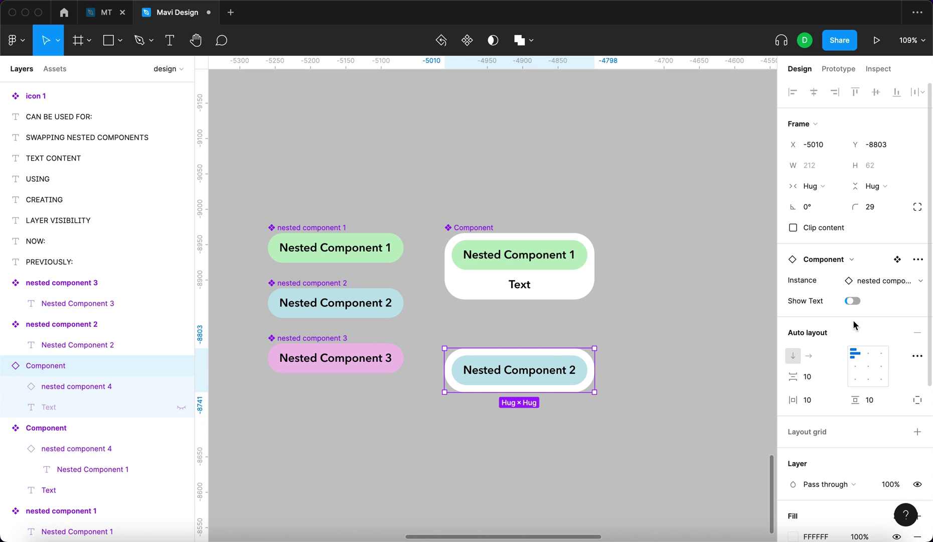
{"action": "left_click", "coordinate": [851, 301]}
{"action": "left_click", "coordinate": [853, 322]}
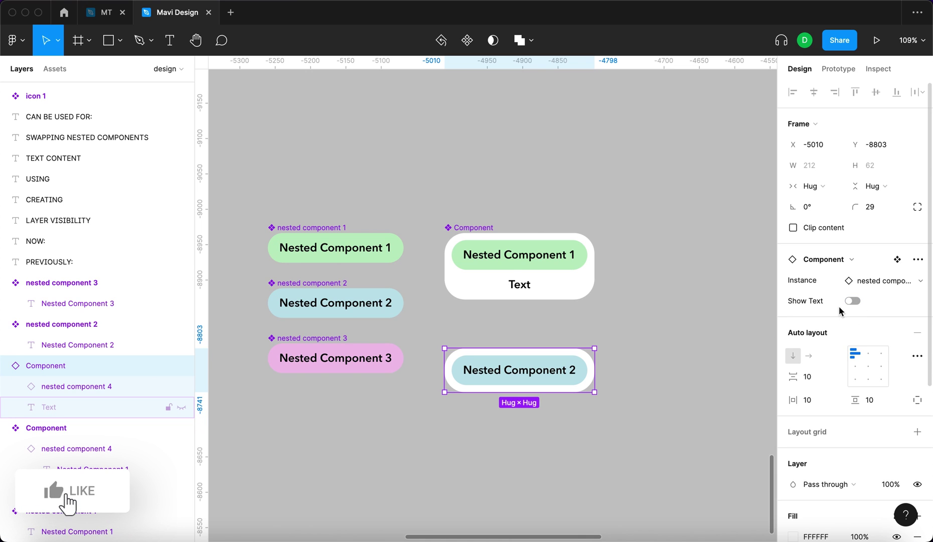
{"action": "left_click", "coordinate": [852, 301]}
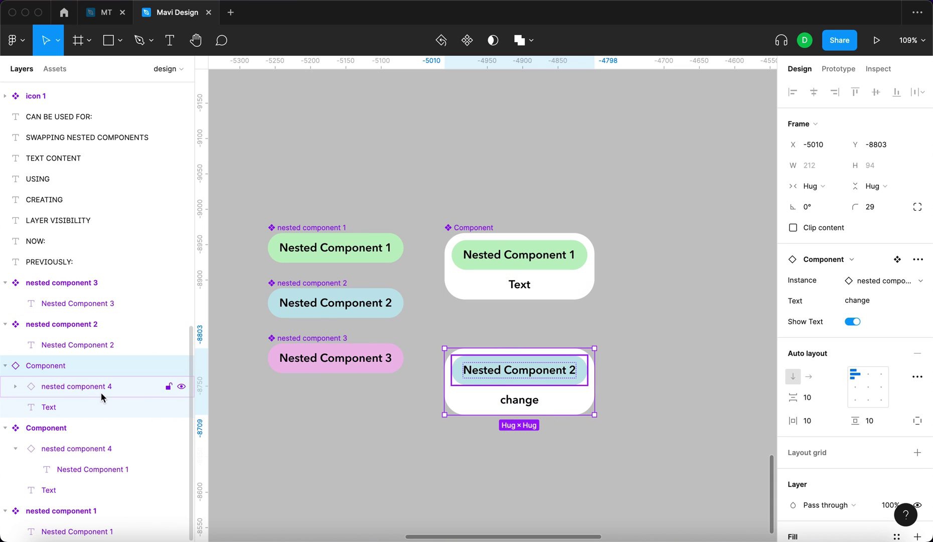
{"action": "left_click", "coordinate": [366, 460]}
{"action": "scroll", "coordinate": [369, 329], "scroll_direction": "down", "scroll_amount": 3}
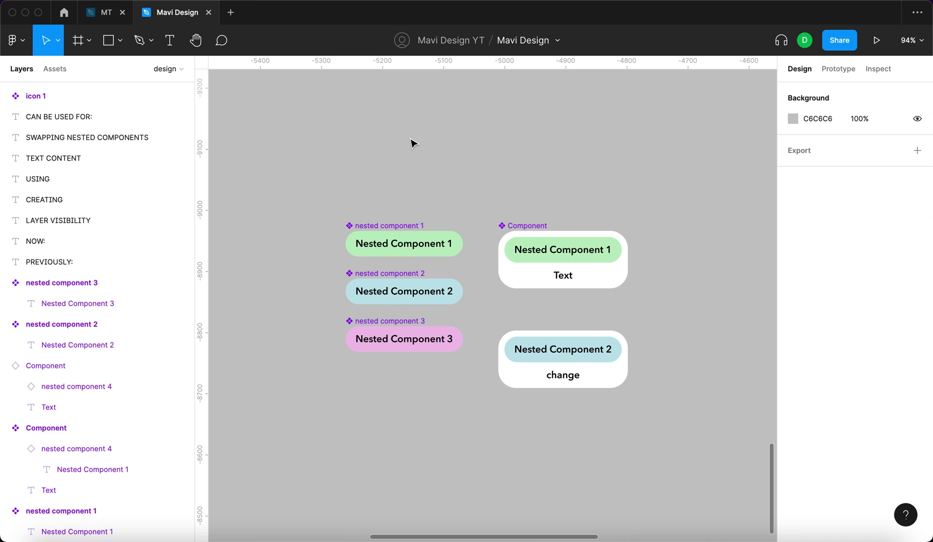
Step: Change the lower card instance's Text property value to 'text change'
{"action": "left_click", "coordinate": [559, 375]}
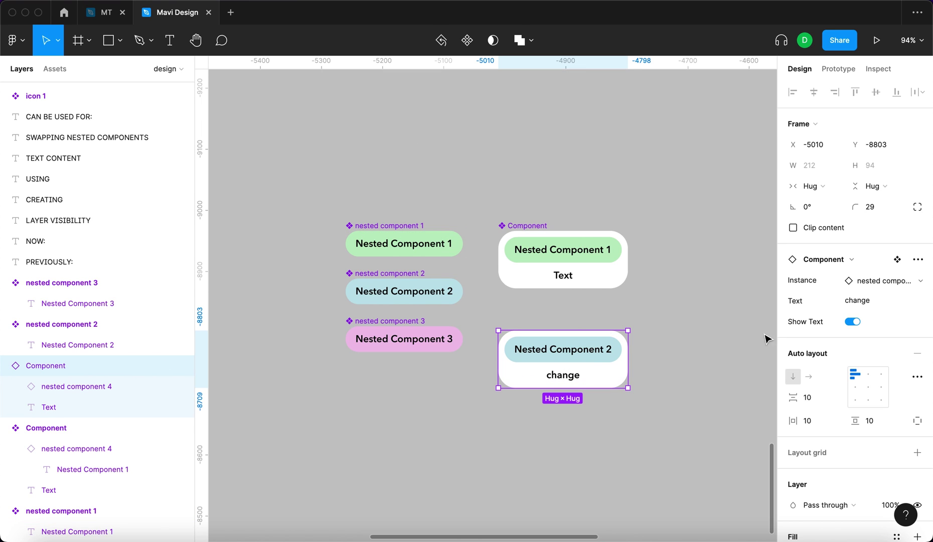
{"action": "left_click", "coordinate": [856, 301]}
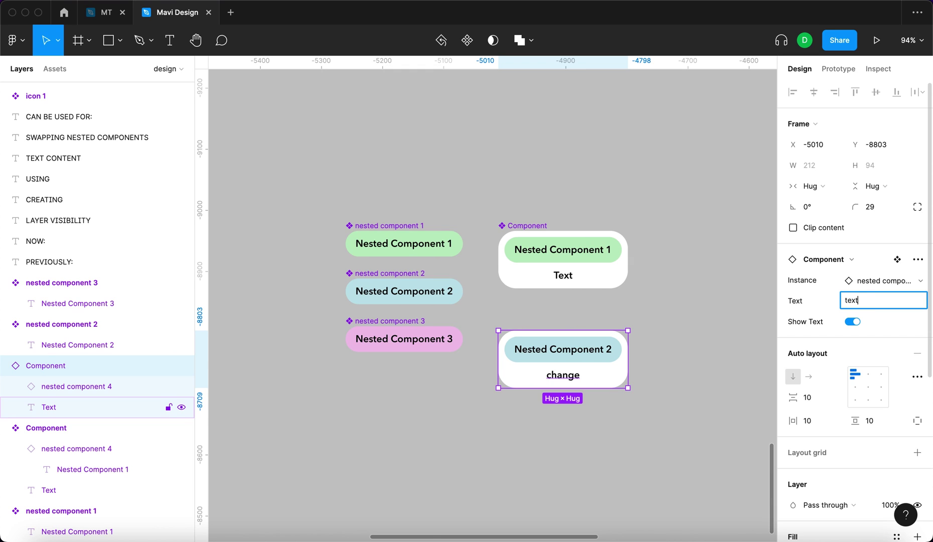
{"action": "key", "text": "Return"}
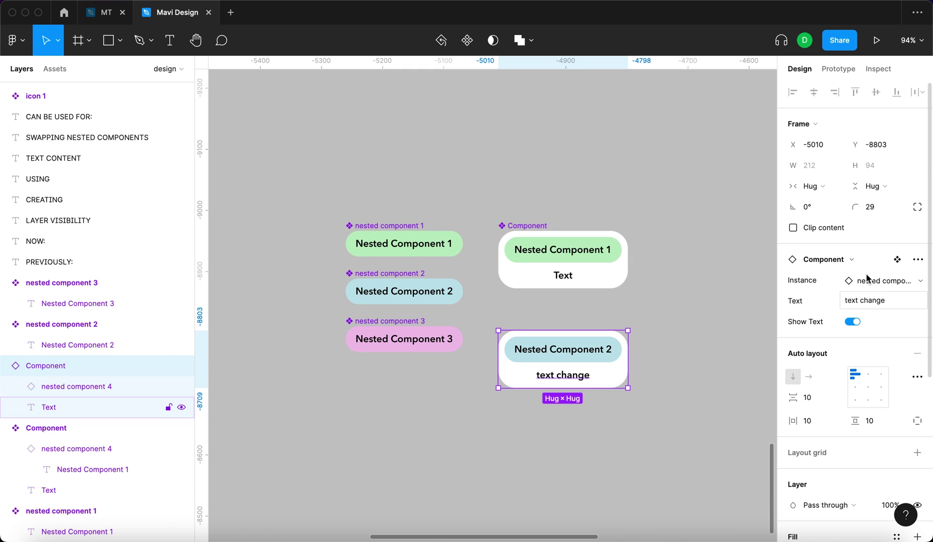
{"action": "left_click", "coordinate": [695, 306]}
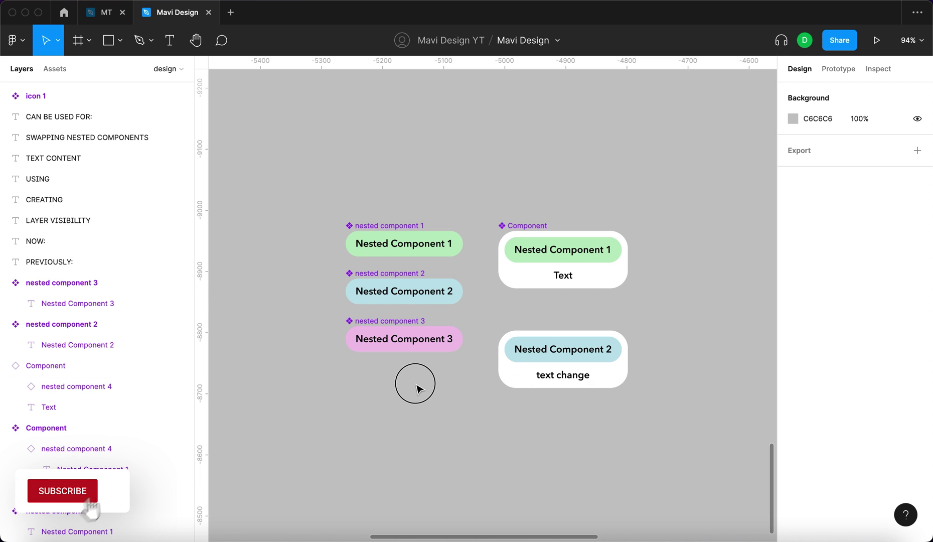
{"action": "scroll", "coordinate": [448, 307], "scroll_direction": "up", "scroll_amount": 5}
{"action": "scroll", "coordinate": [448, 307], "scroll_direction": "down", "scroll_amount": 3}
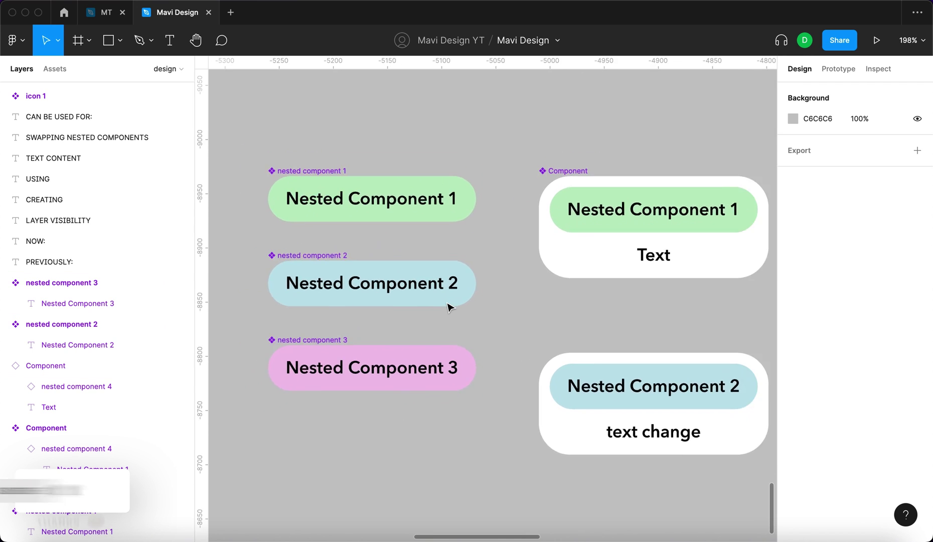